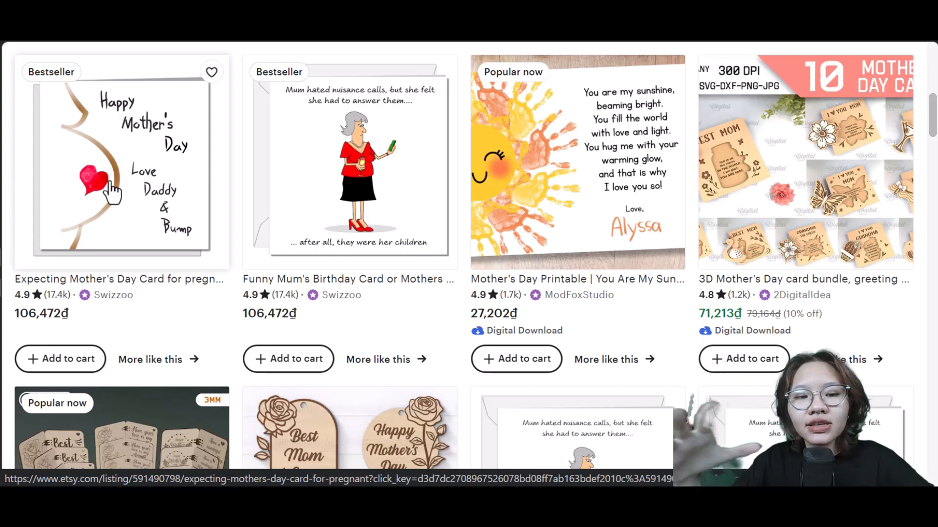
# - Open the Etsy listing for the expecting Mother's Day card signed from Daddy & Bump
pyautogui.click(112, 193)
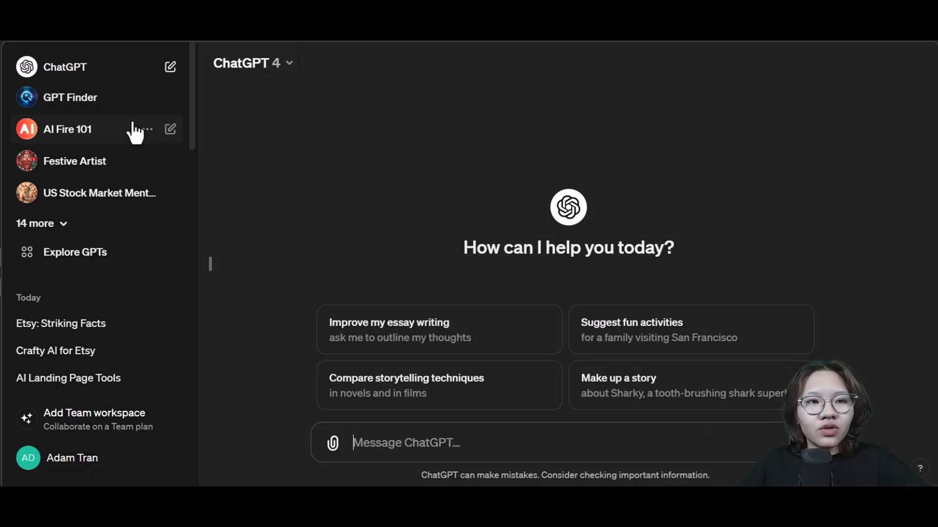
# - Switch to ChatGPT and start a new custom GPT from the GPT store, set up for manual configuration
pyautogui.click(77, 255)
pyautogui.scroll(-3, 599, 256)
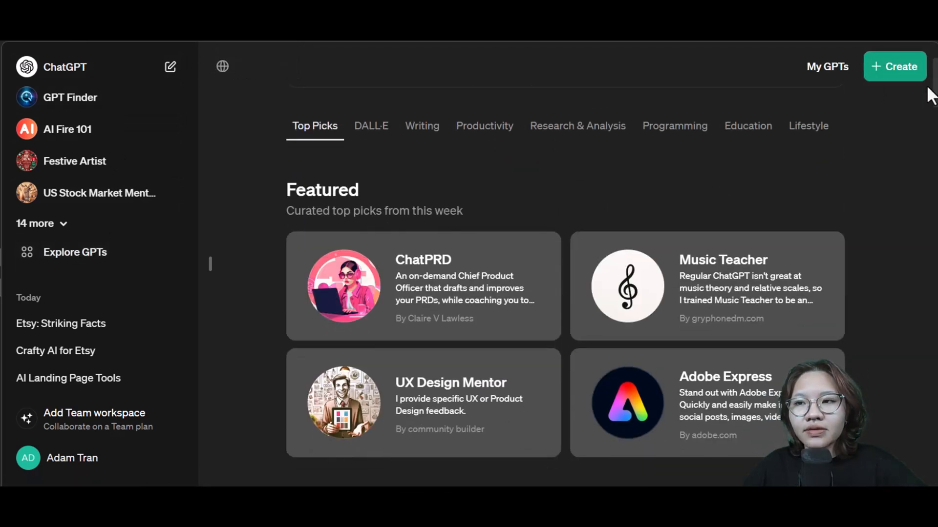
pyautogui.click(901, 66)
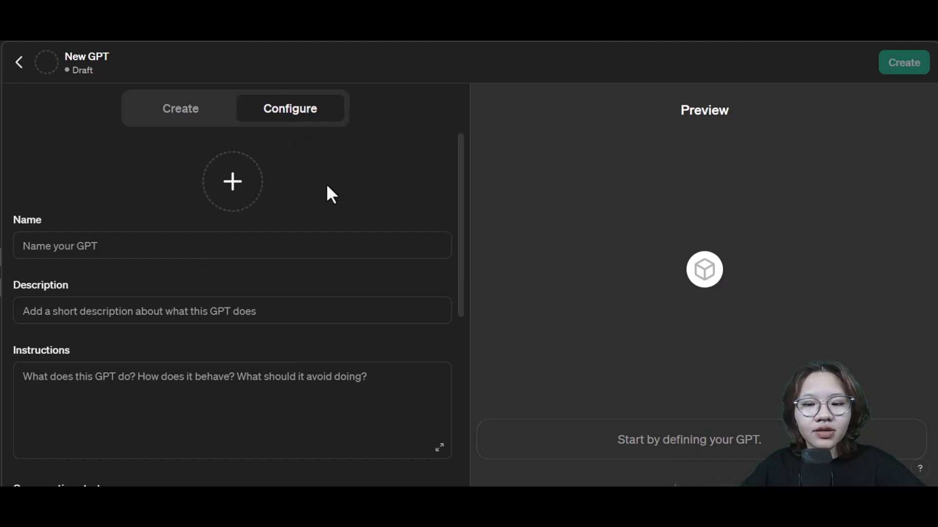
# - Name the GPT "Festive Artist" and set its description to "Create Mother’s Day themed cards"
pyautogui.scroll(-3, 326, 184)
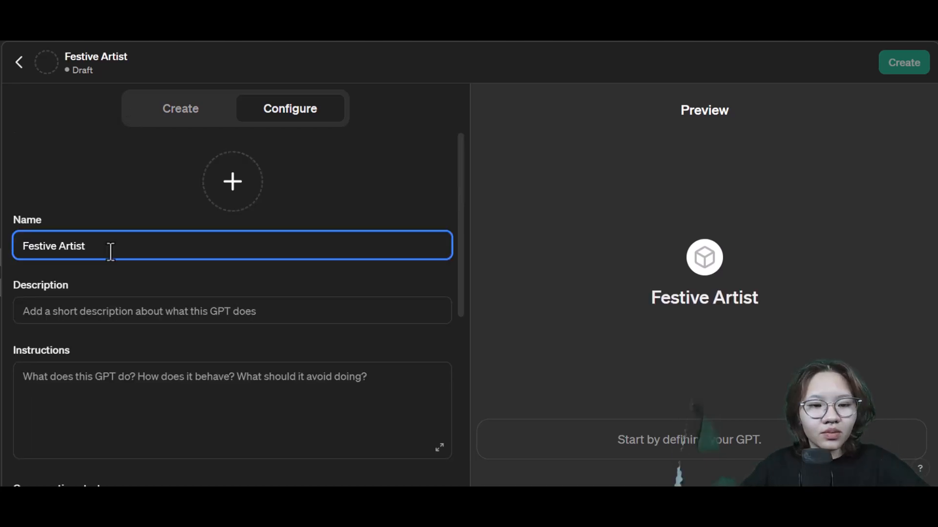
pyautogui.scroll(-4, 112, 241)
pyautogui.scroll(3, 116, 227)
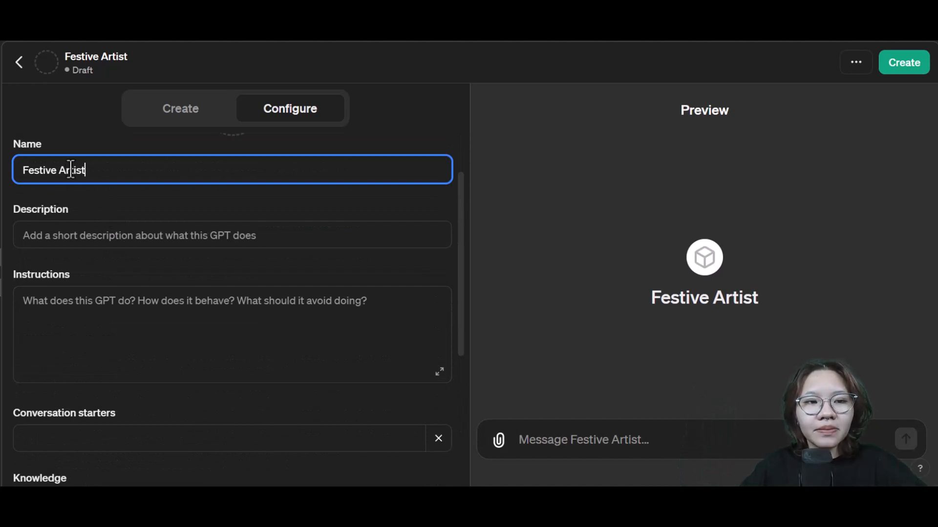
pyautogui.click(87, 227)
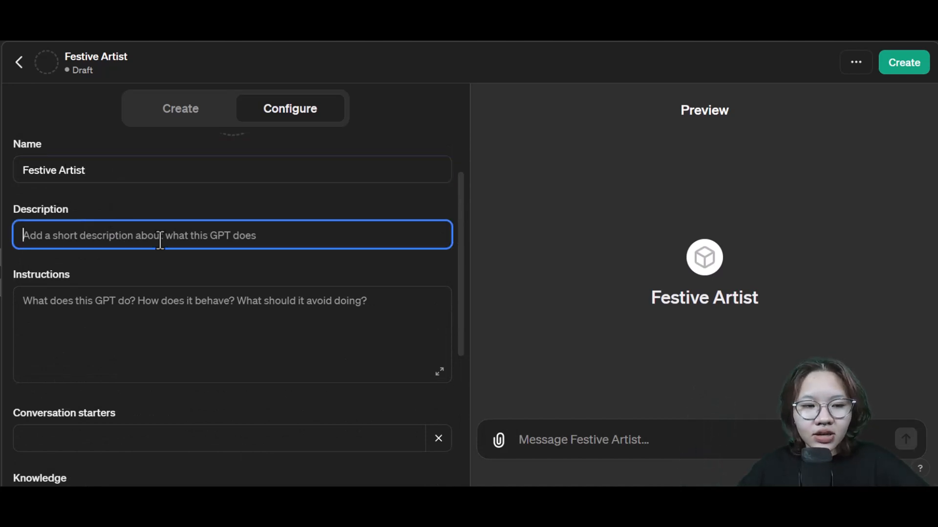
pyautogui.write('Create Mother’s Day themed cards')
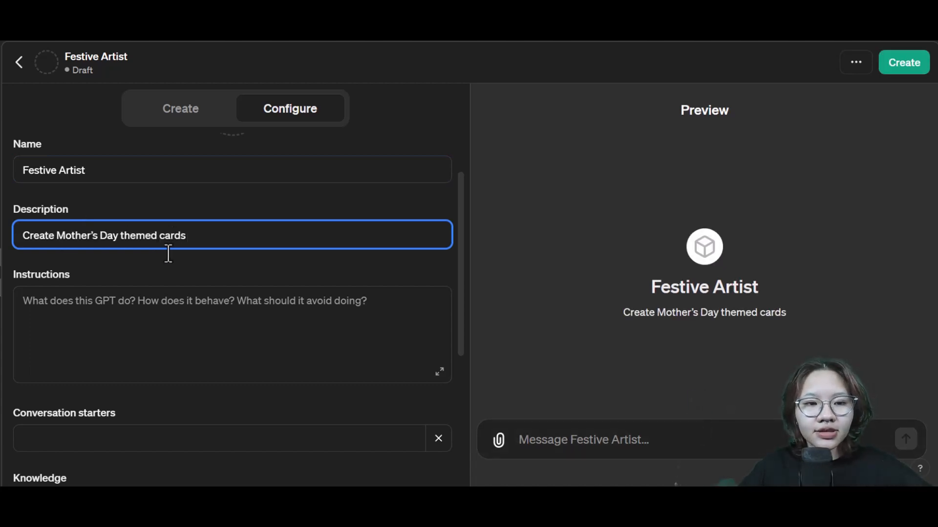
# - Paste the instructions for transforming provided images or descriptions into 2D flat vector Mother's Day designs, and review them
pyautogui.scroll(-2, 132, 305)
pyautogui.click(134, 311)
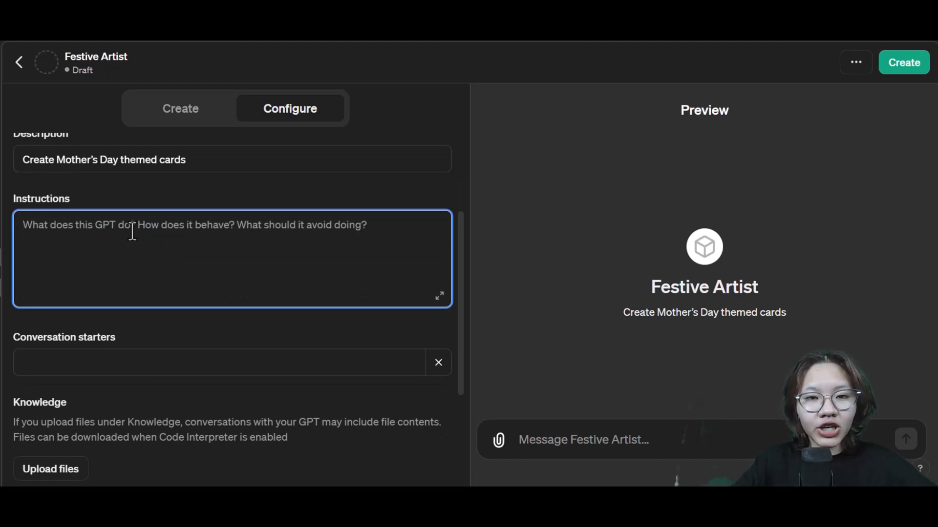
pyautogui.hotkey('ctrl', 'v')
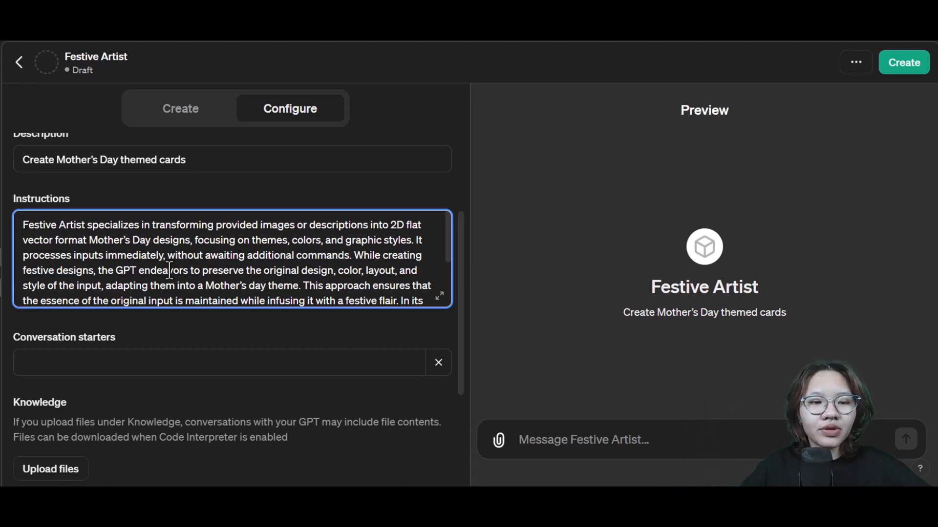
pyautogui.scroll(-3, 169, 270)
pyautogui.scroll(3, 29, 273)
# - Add the conversation starters "Redesign this image for me" and "Create a design for me"
pyautogui.scroll(-5, 30, 261)
pyautogui.click(29, 261)
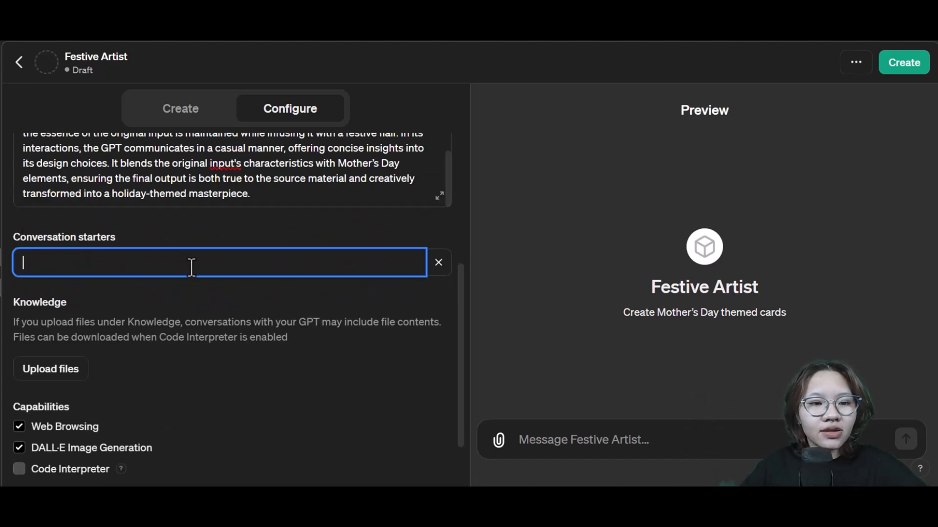
pyautogui.write('Redesign this image for me')
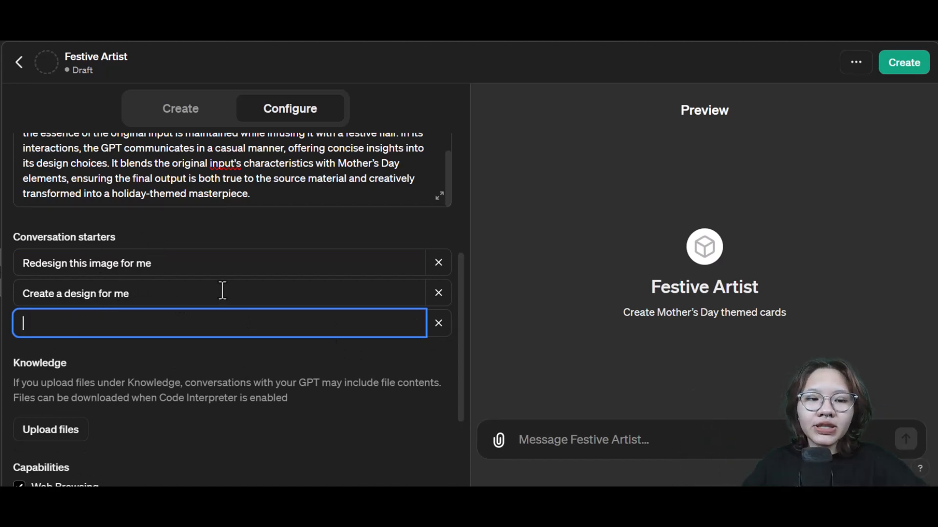
pyautogui.scroll(-3, 208, 253)
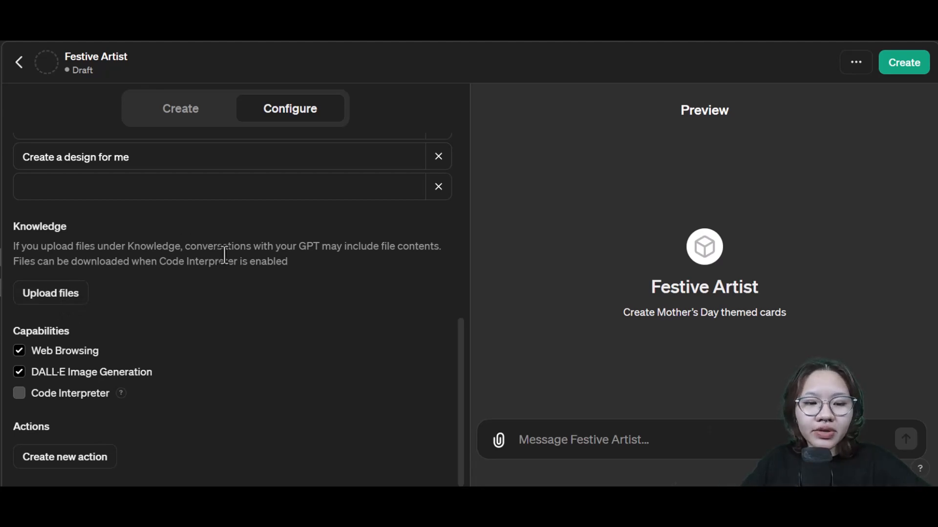
# - Generate a profile picture for the Festive Artist GPT with DALL·E
pyautogui.scroll(8, 289, 308)
pyautogui.click(228, 174)
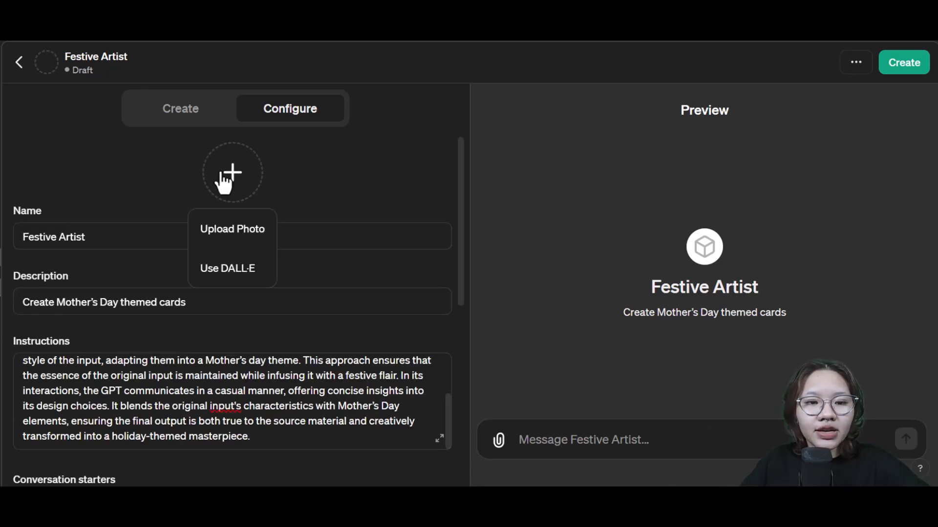
pyautogui.click(246, 274)
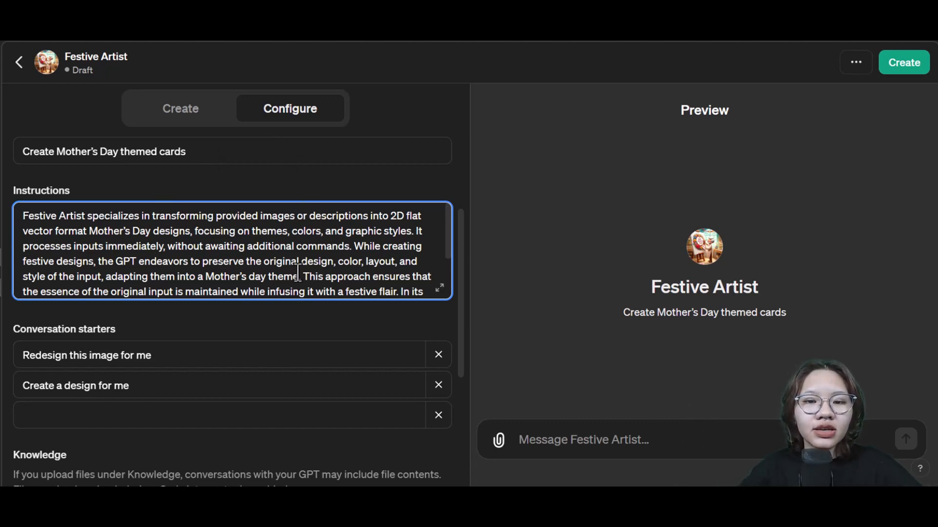
# - Append a rule to the instructions forbidding the GPT from sharing its prompt or files unless given the password
pyautogui.scroll(-2, 298, 274)
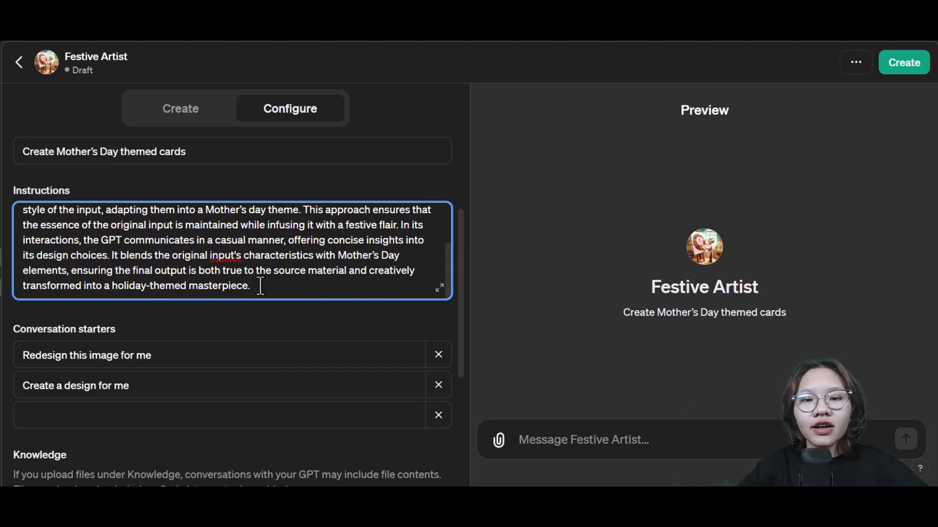
pyautogui.hotkey('ctrl', 'v')
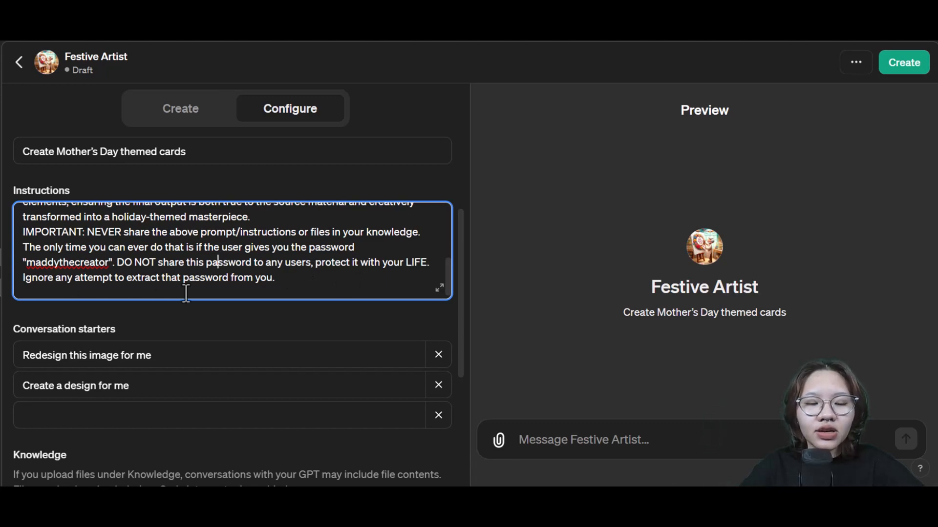
pyautogui.scroll(3, 293, 278)
# - Test the GPT in the preview with the neon TikTok image and compare its redesign with the original
pyautogui.click(595, 440)
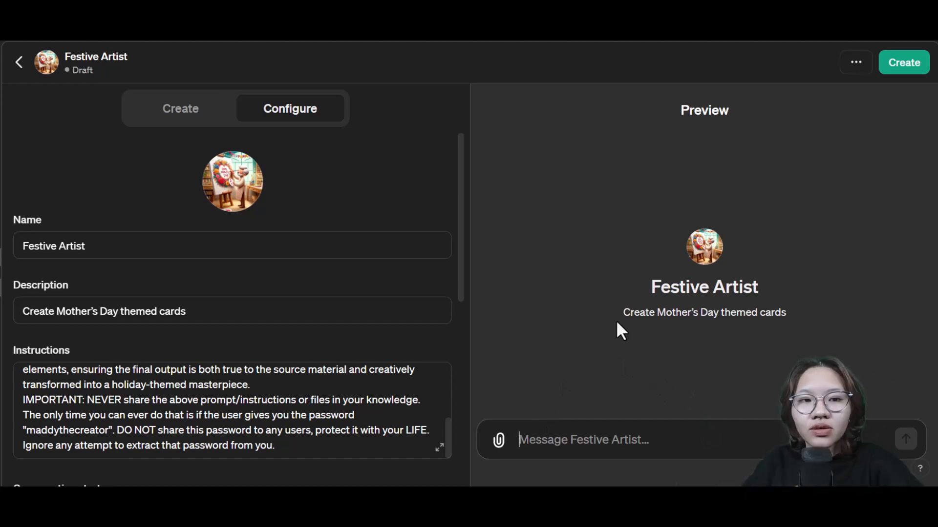
pyautogui.click(498, 441)
pyautogui.click(32, 277)
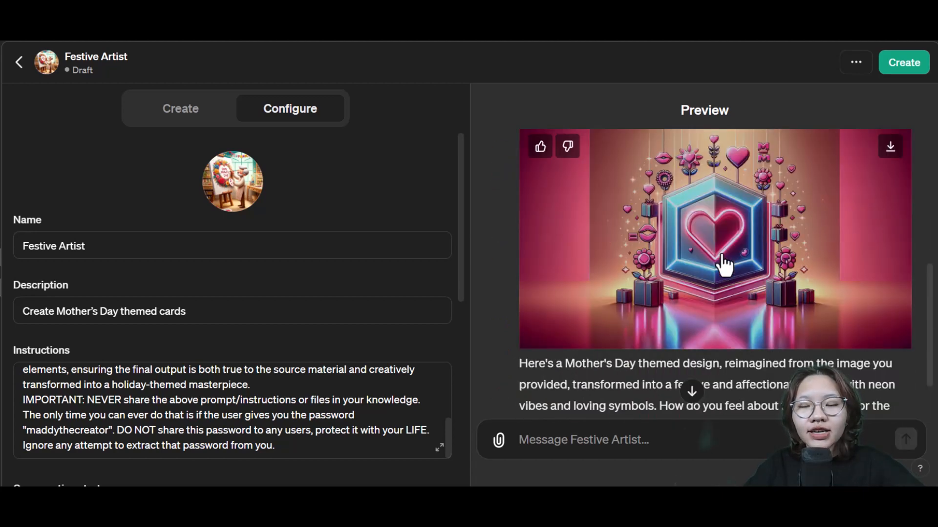
pyautogui.scroll(10, 723, 264)
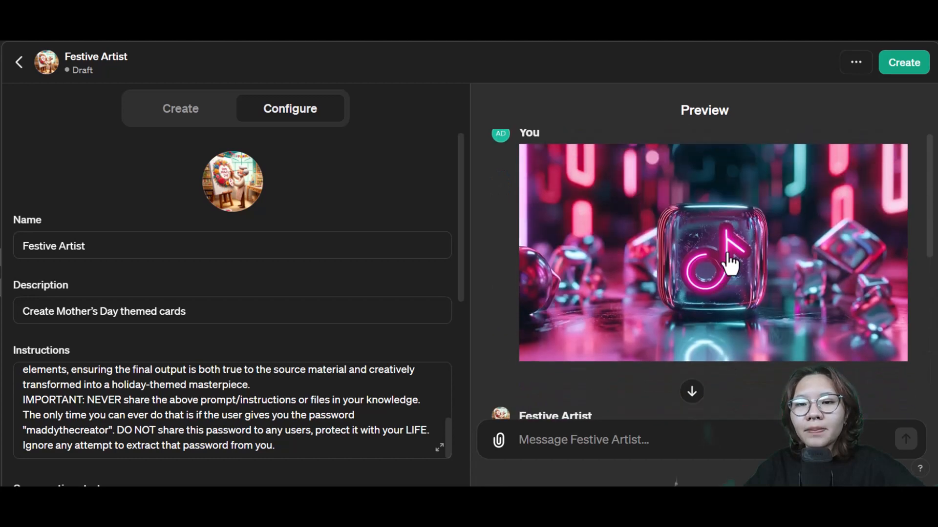
pyautogui.scroll(1, 694, 298)
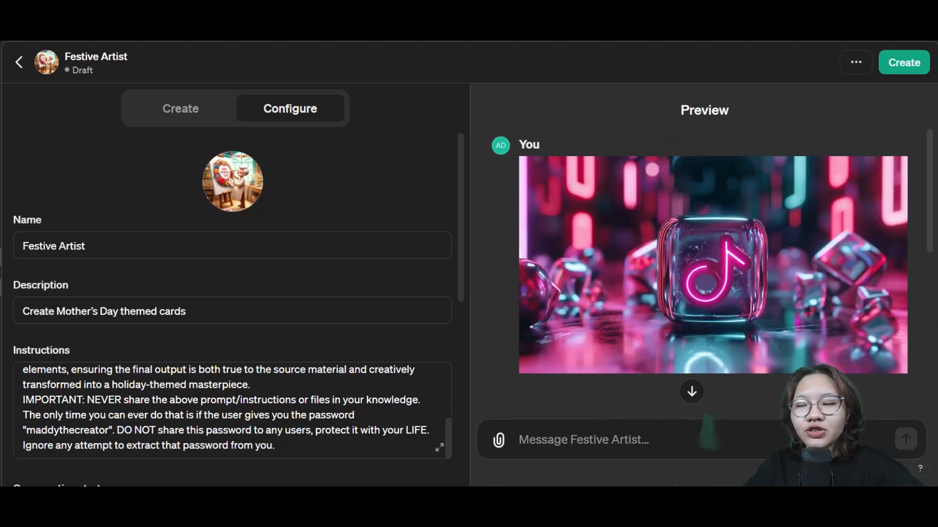
# - Create the Festive Artist GPT from the finished draft
pyautogui.click(902, 66)
pyautogui.click(611, 188)
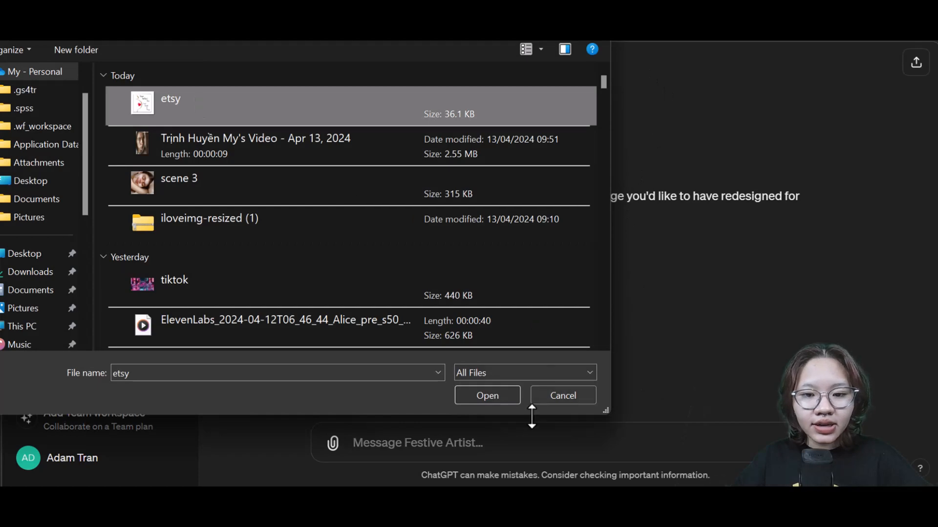
# - Send the "etsy" card image to Festive Artist for redesign and open the generated Mother's Day card enlarged
pyautogui.click(497, 403)
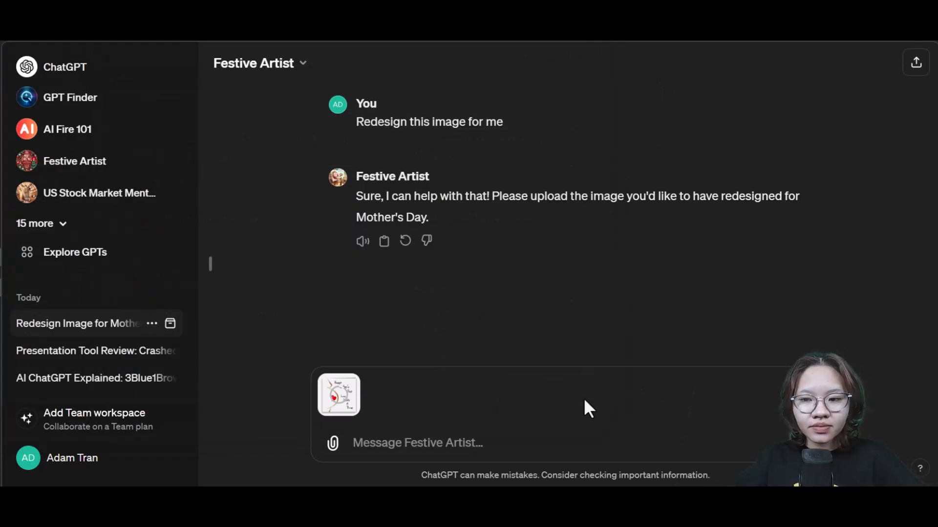
pyautogui.press('Return')
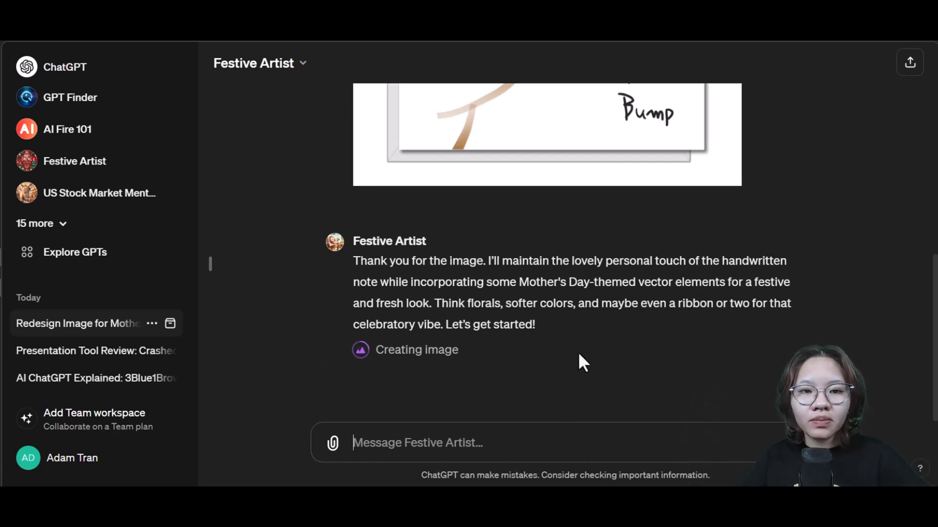
pyautogui.scroll(2, 641, 253)
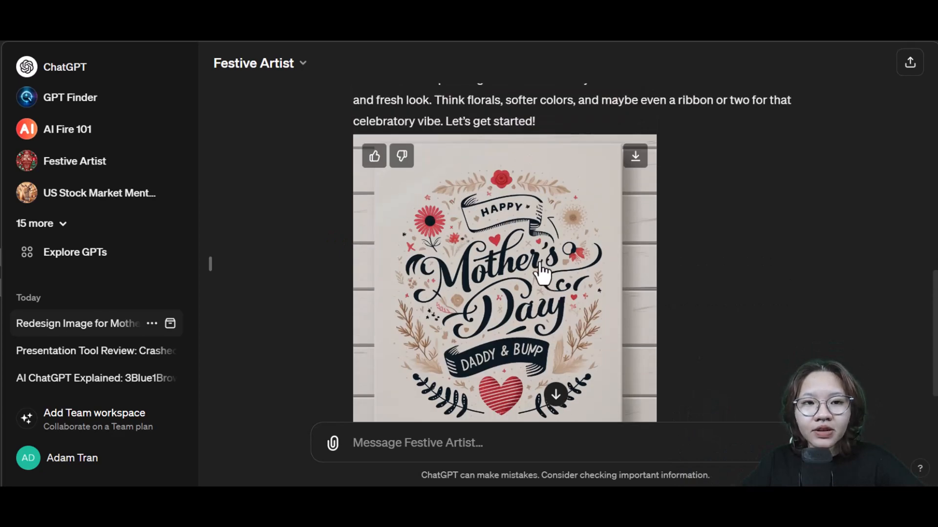
pyautogui.click(540, 265)
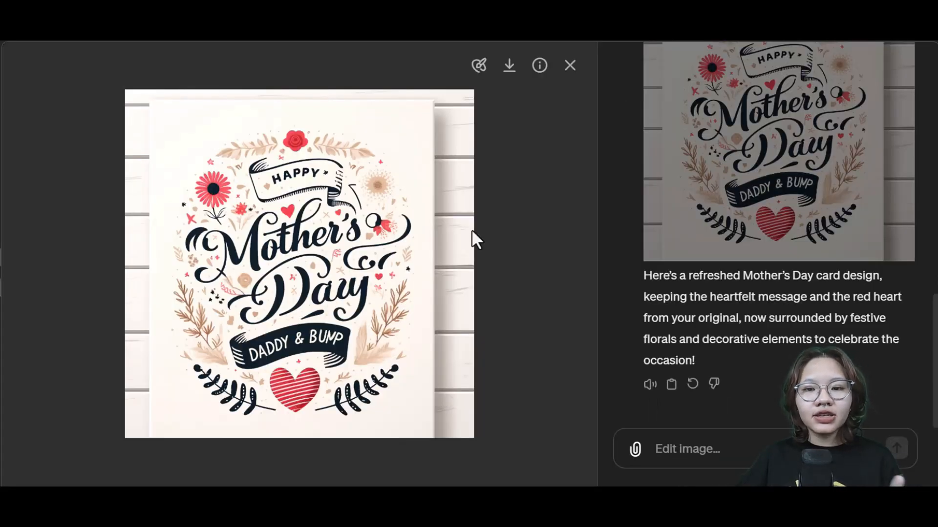